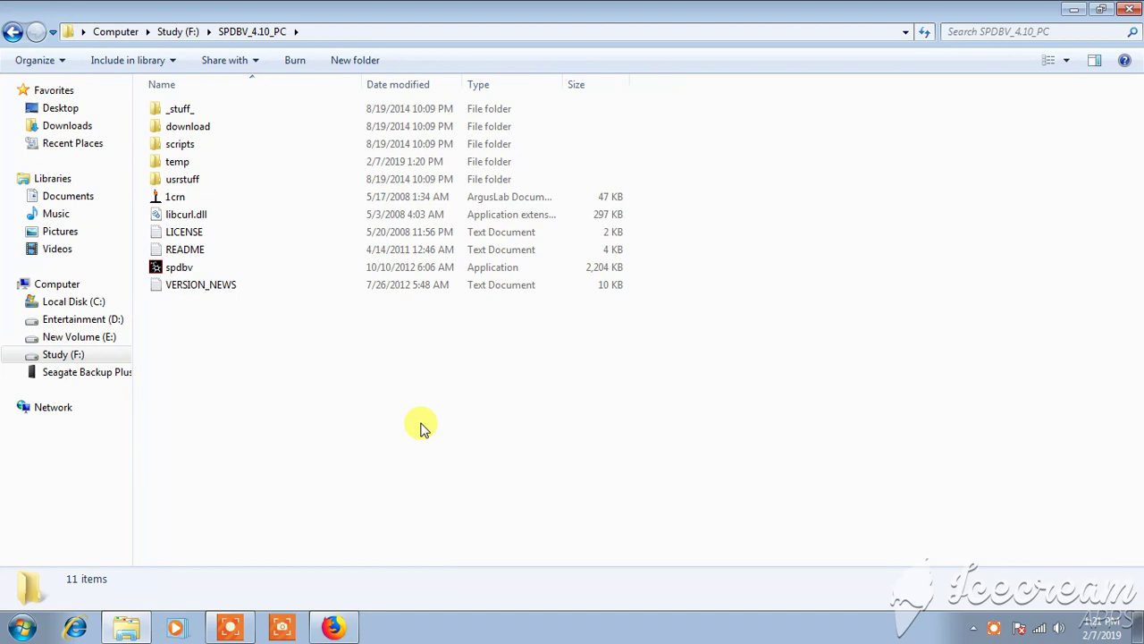
Step: Launch Swiss-PdbViewer, then move its About splash window down and close it
double_click(263, 270)
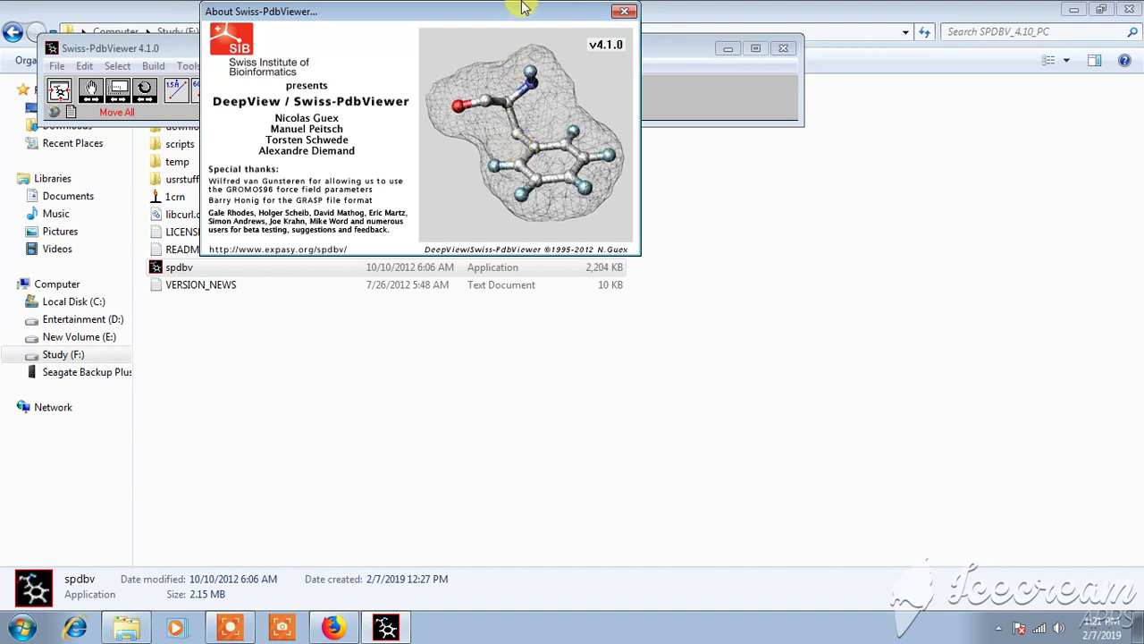
left_click_drag(539, 9, 554, 194)
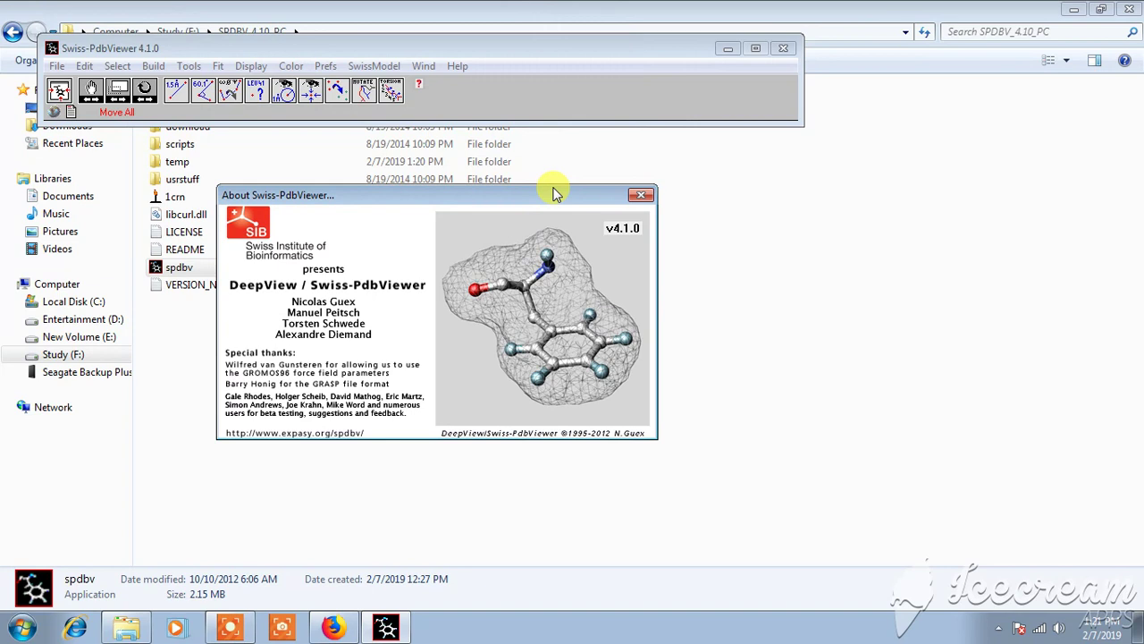
left_click(640, 195)
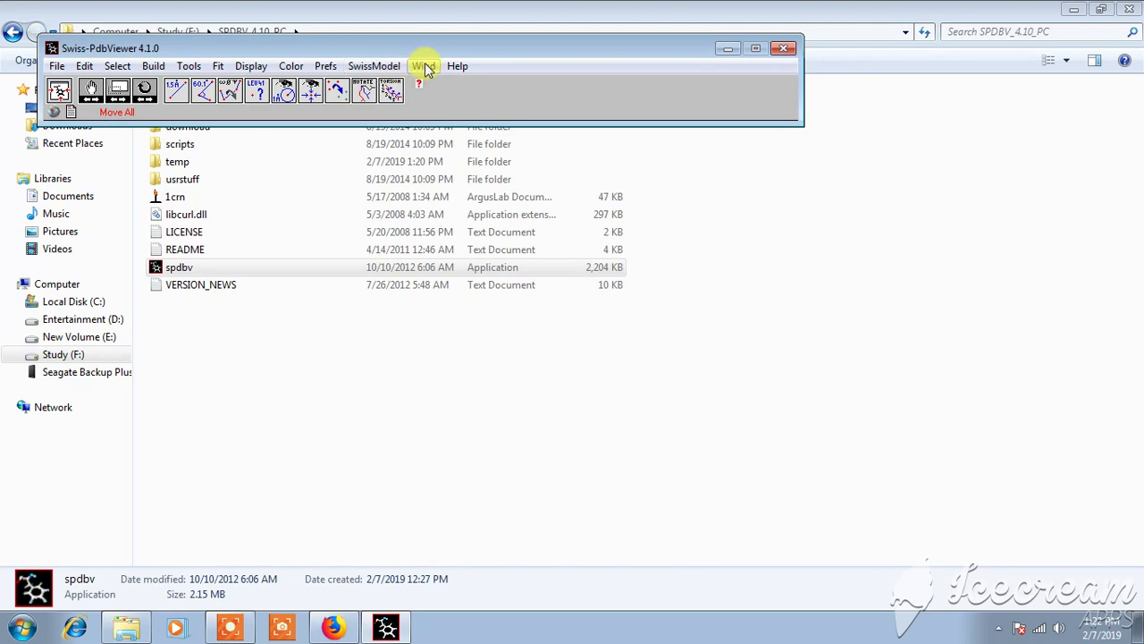
Step: Show the File menu's options for opening PDB and recent structure files
left_click(424, 66)
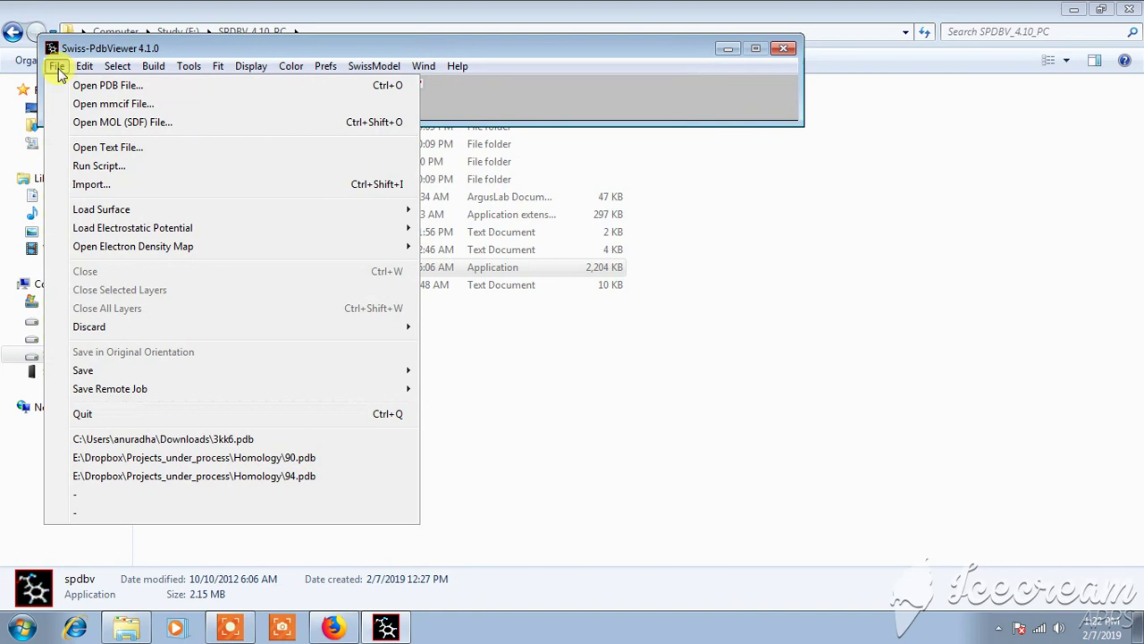
Step: Open the 3kk6 PDB file, accept the missing side-chain notice, and close the log window
left_click(73, 86)
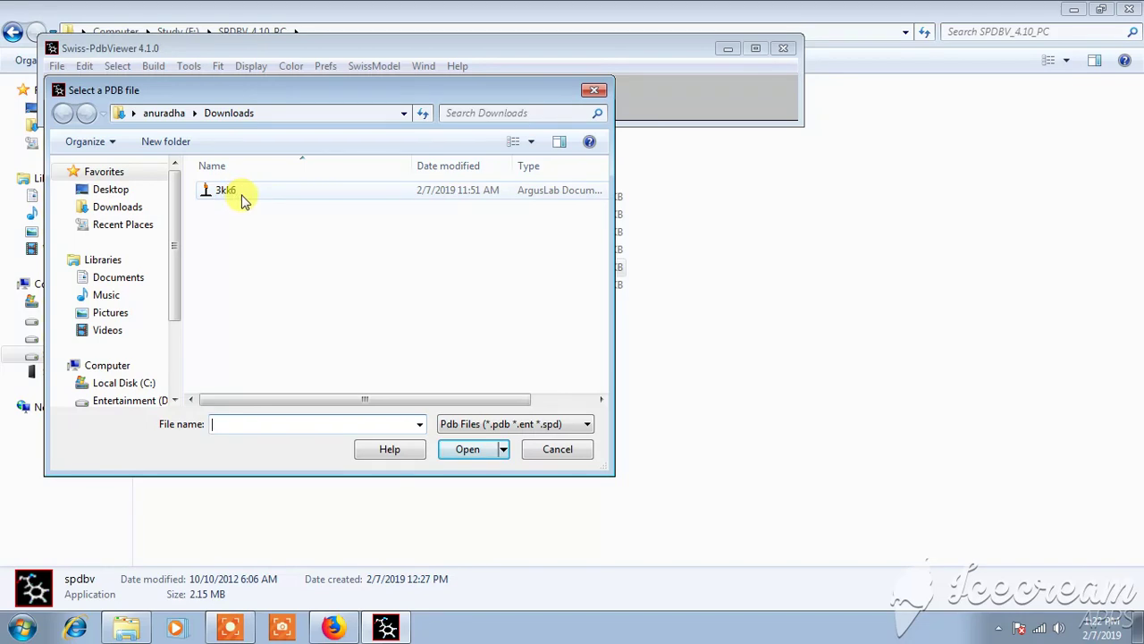
left_click(246, 200)
double_click(246, 200)
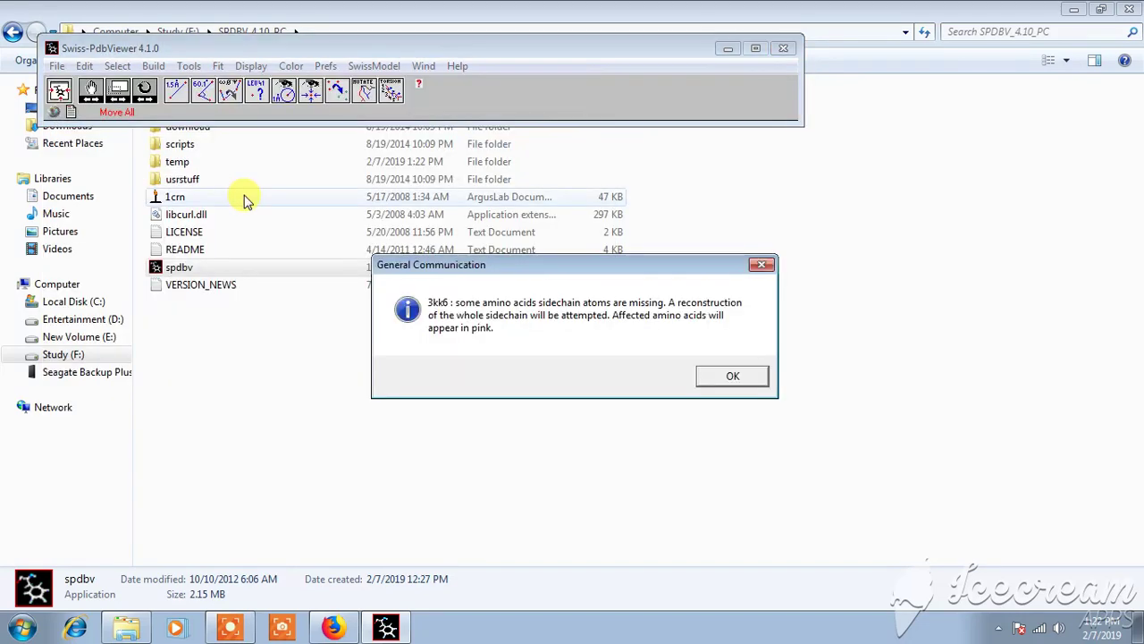
left_click(720, 376)
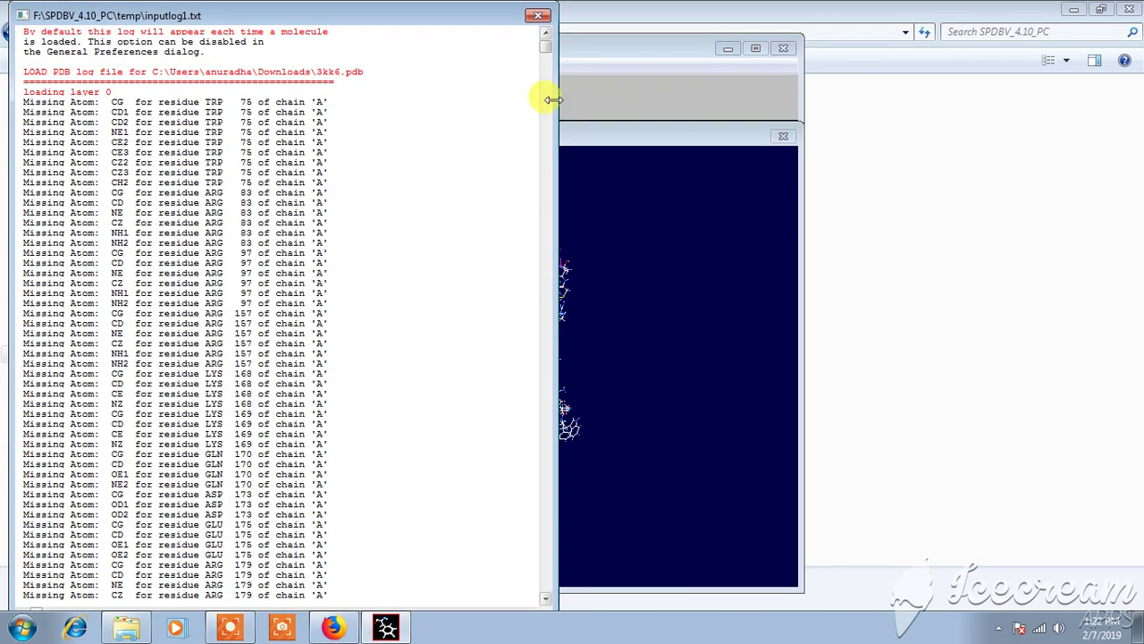
left_click(538, 16)
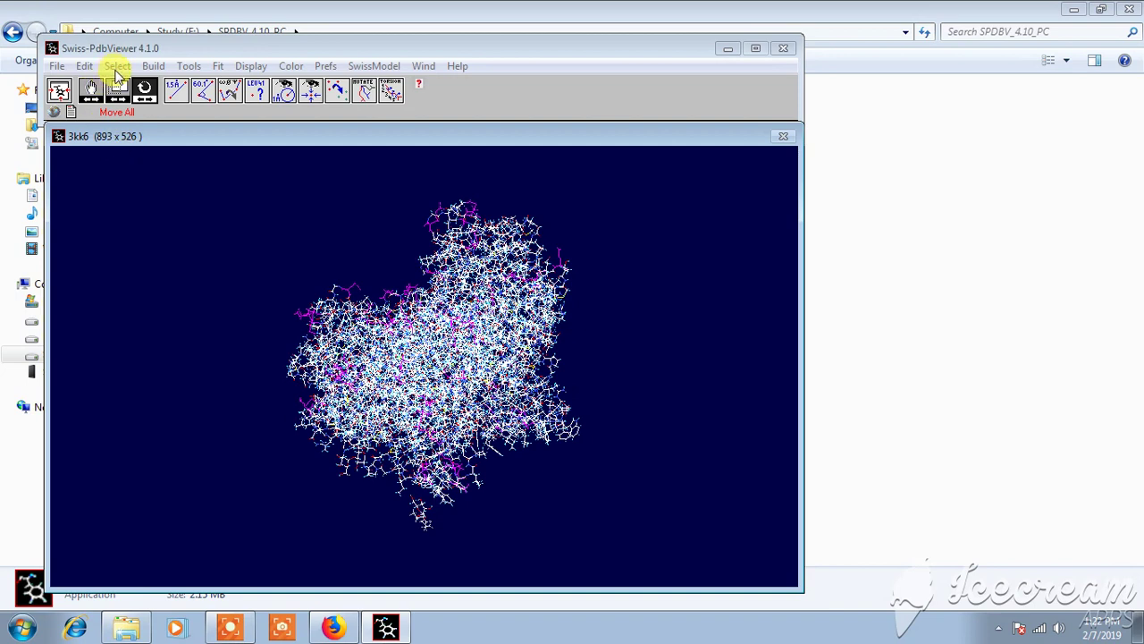
Step: Show the Wind menu listing viewer windows, including the Ramachandran plot
left_click(429, 68)
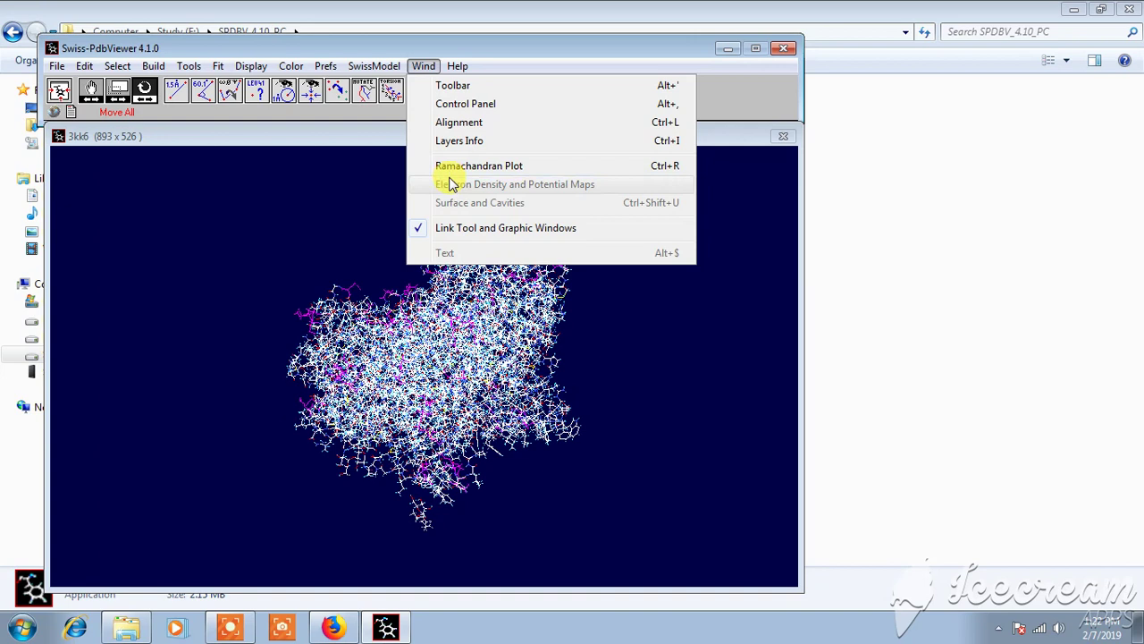
left_click(456, 305)
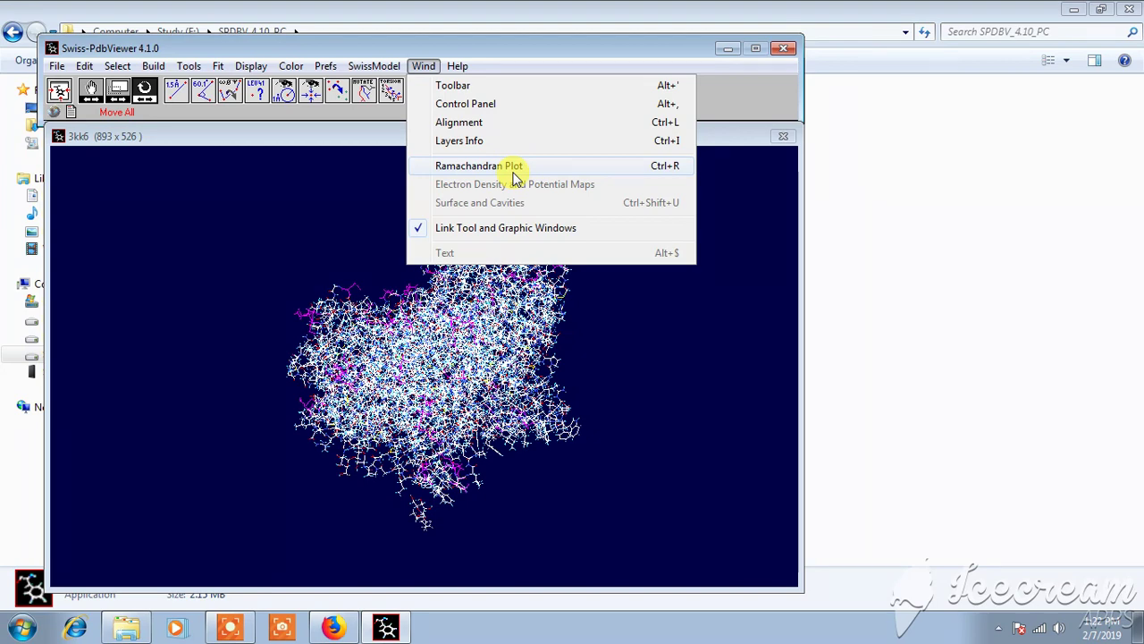
Step: Open the 3kk6 Ramachandran plot and stretch its window taller and wider
left_click(514, 174)
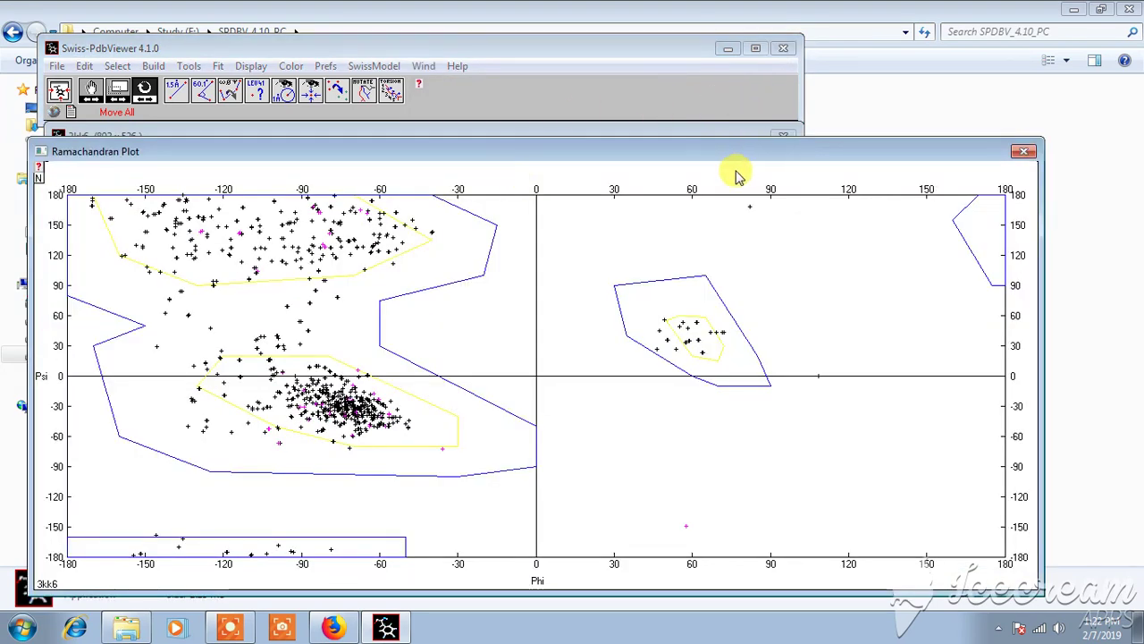
left_click_drag(720, 134, 704, 24)
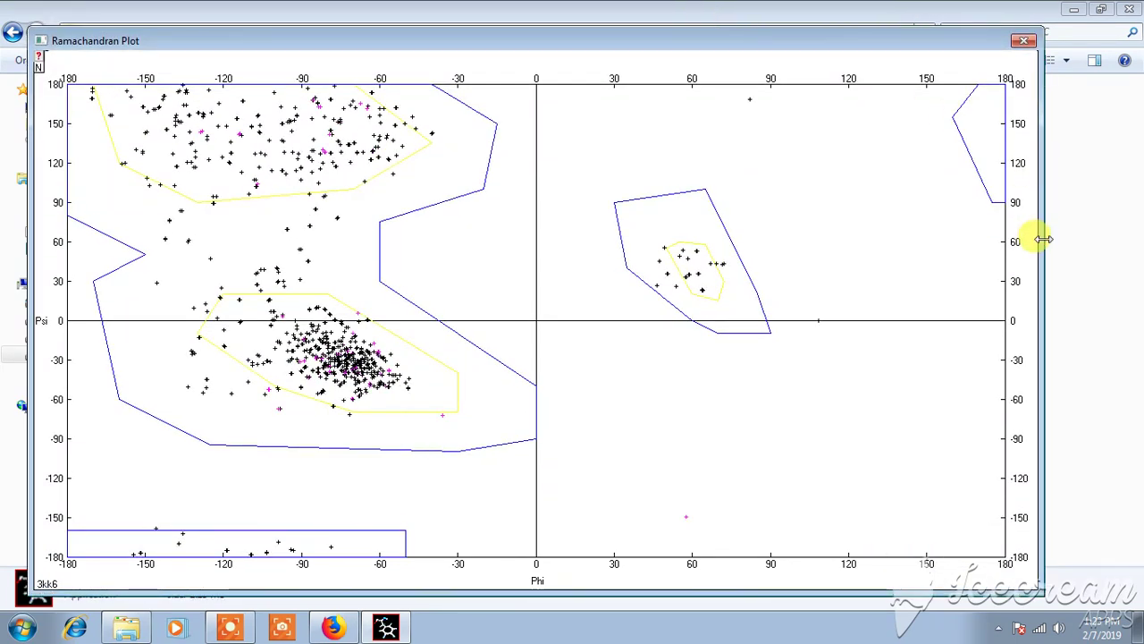
left_click_drag(1037, 238, 1069, 237)
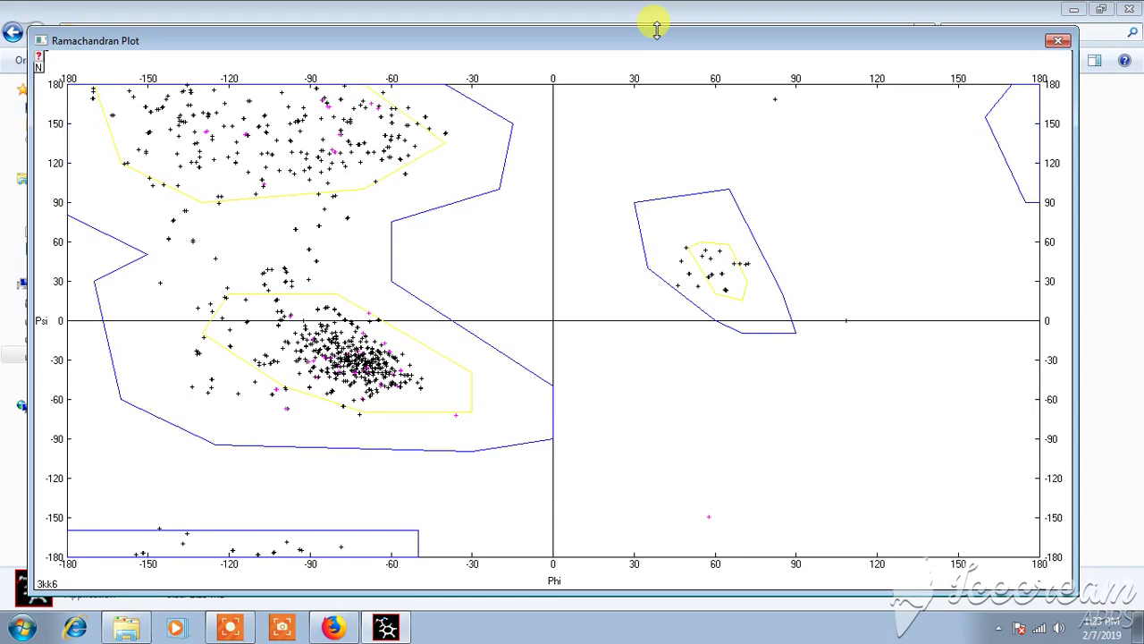
left_click_drag(654, 26, 652, 4)
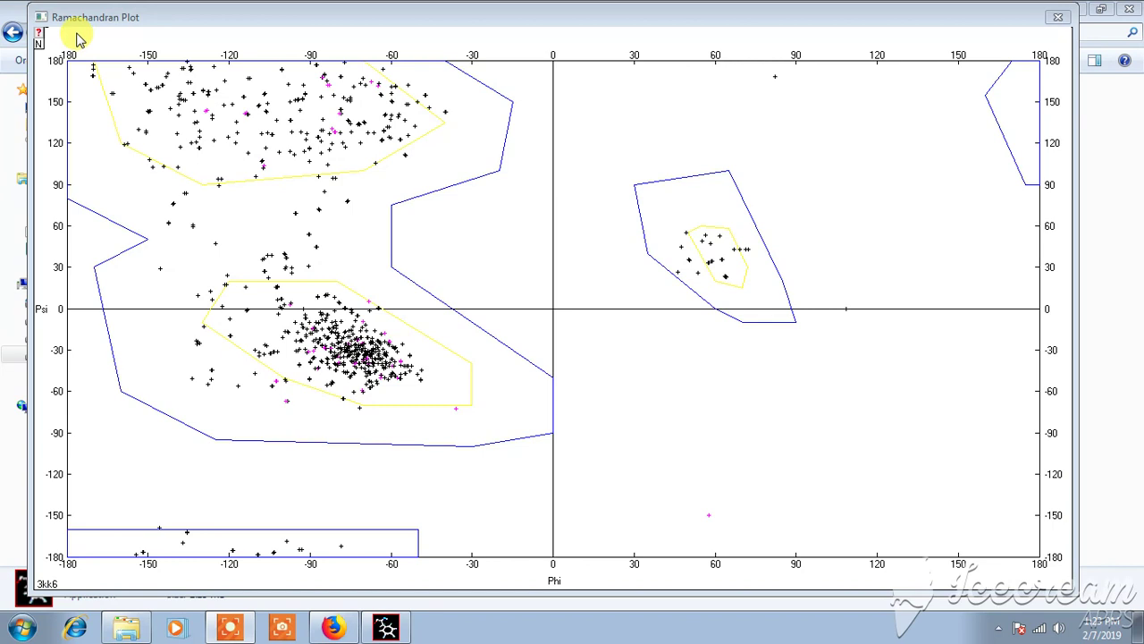
Step: Click the plot point near phi -120, psi -20 to identify it as LEU182
left_click(269, 294)
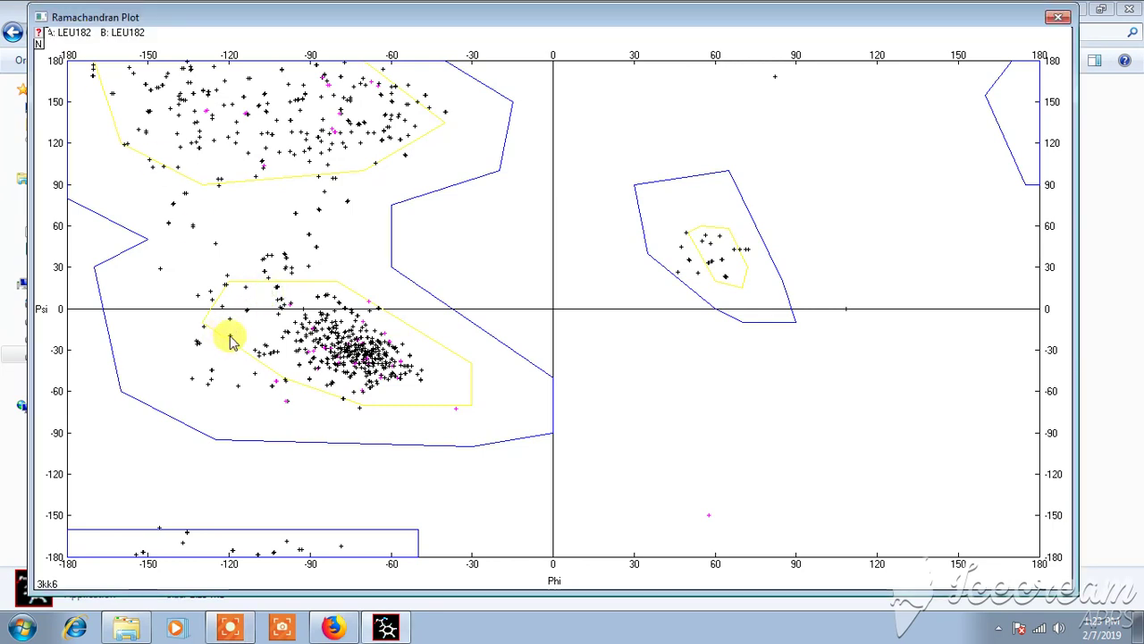